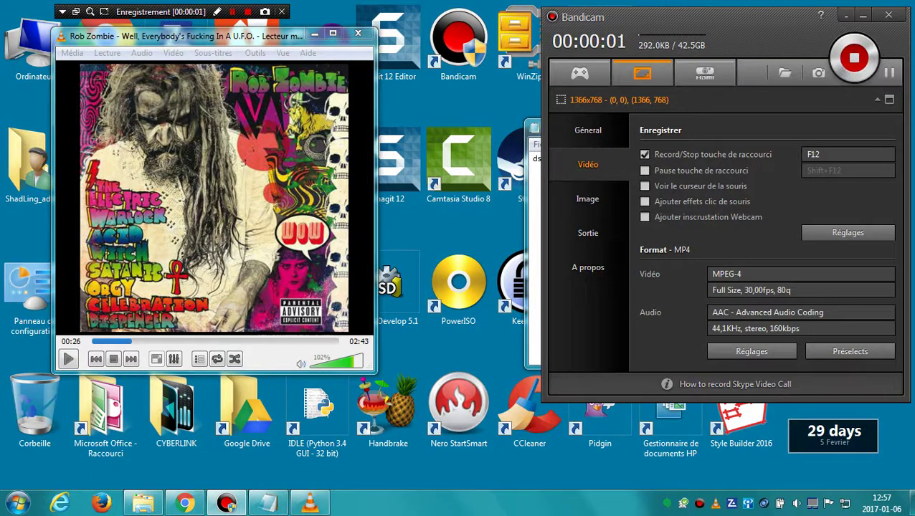
Step: Hide Bandicam, enlarge the VLC window beside Notepad, and briefly view Chrome's VideoLAN page
{"action": "left_click", "coordinate": [863, 15]}
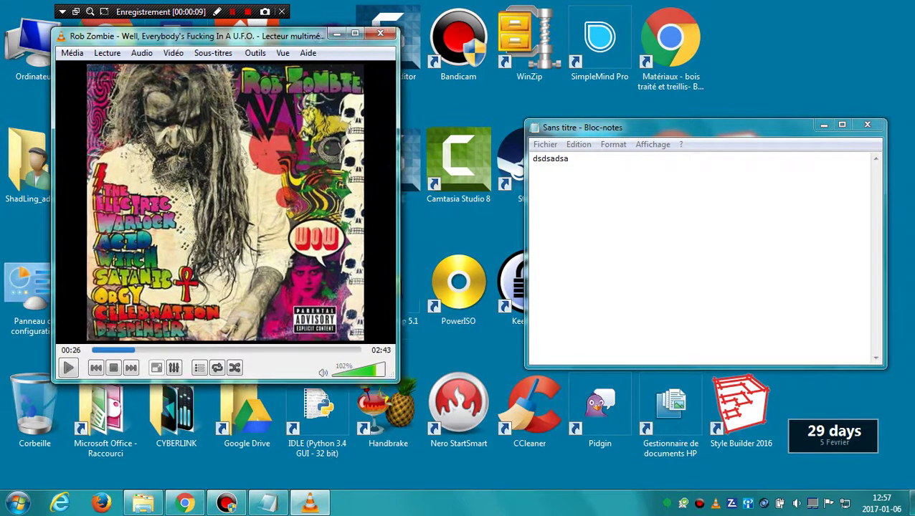
{"action": "left_click_drag", "start_coordinate": [375, 370], "coordinate": [427, 396]}
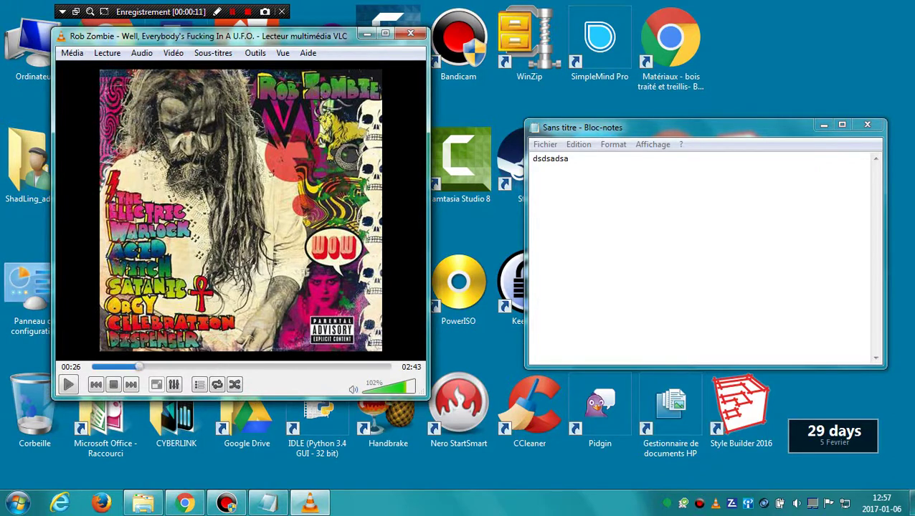
{"action": "left_click", "coordinate": [184, 503]}
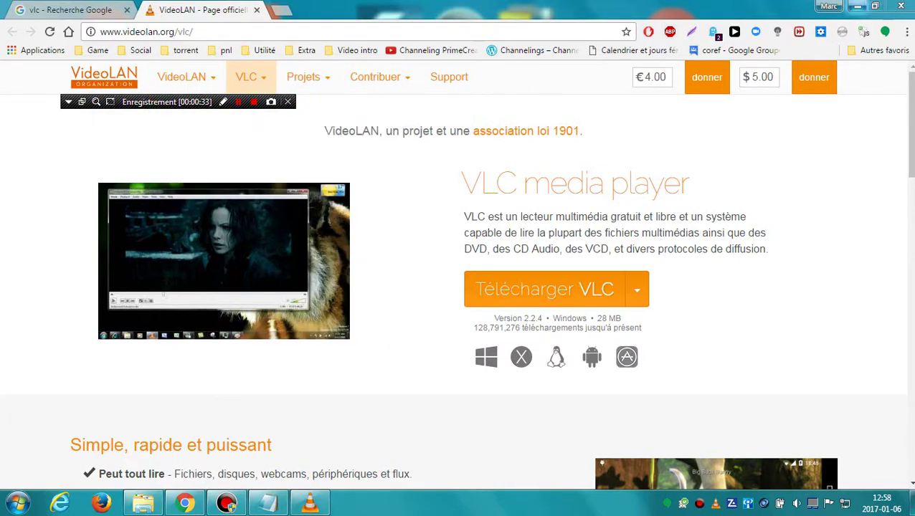
{"action": "left_click", "coordinate": [858, 6]}
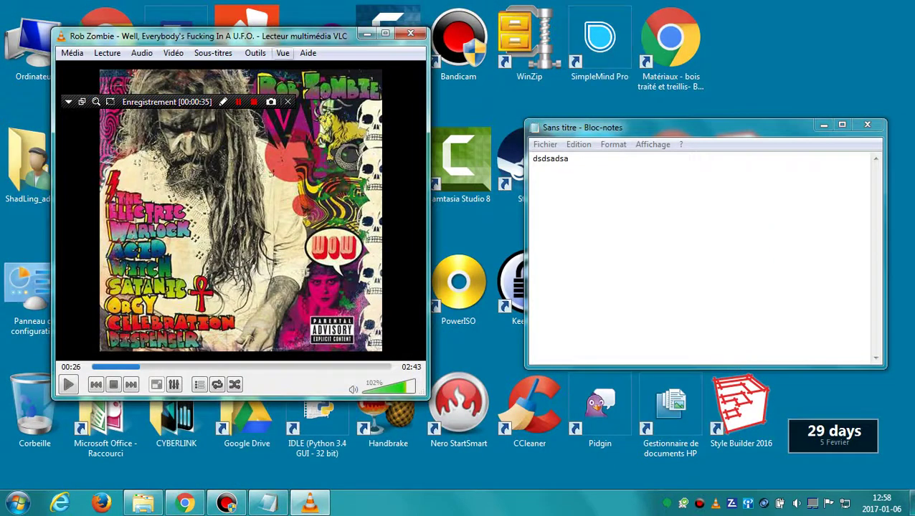
Step: Open VLC's Préférences on the Raccourcis tab and browse the Saut arrière/avant jump entries
{"action": "left_click", "coordinate": [255, 53]}
{"action": "left_click", "coordinate": [284, 208]}
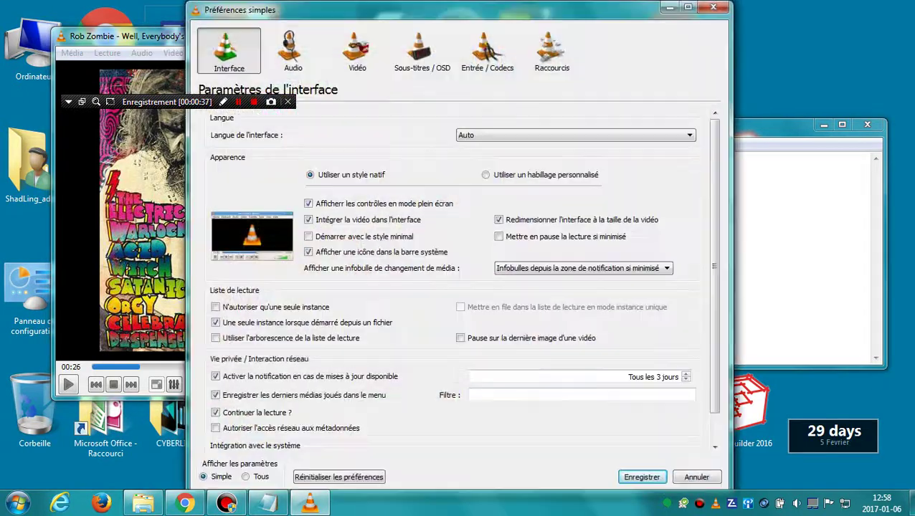
{"action": "left_click", "coordinate": [552, 50]}
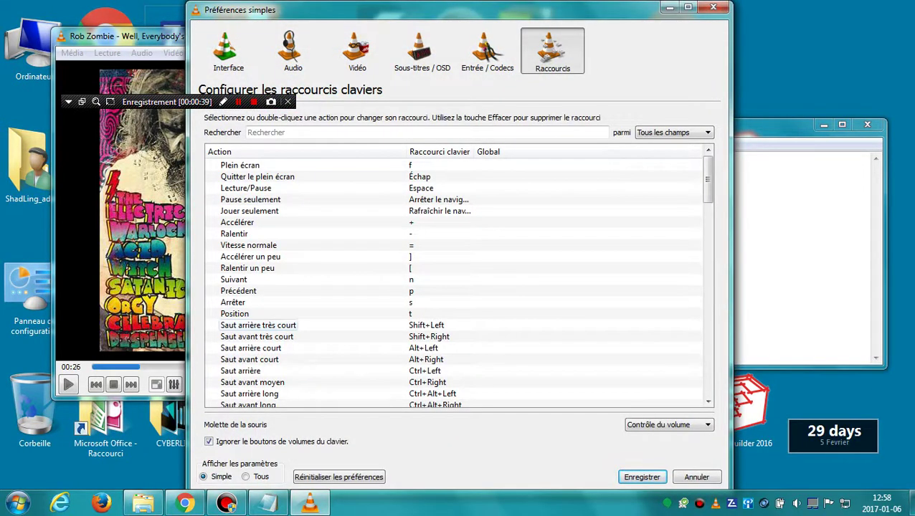
{"action": "scroll", "coordinate": [426, 215], "scroll_direction": "down", "scroll_amount": 2}
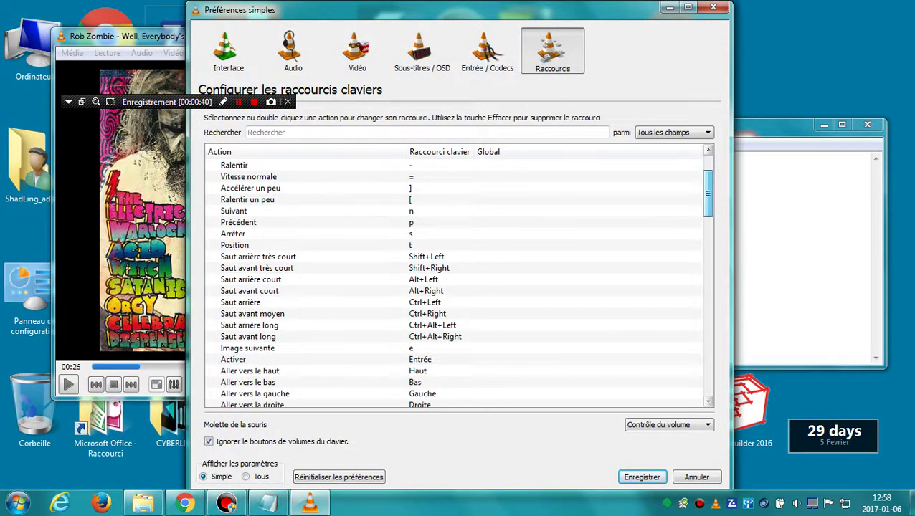
{"action": "scroll", "coordinate": [427, 215], "scroll_direction": "down", "scroll_amount": 2}
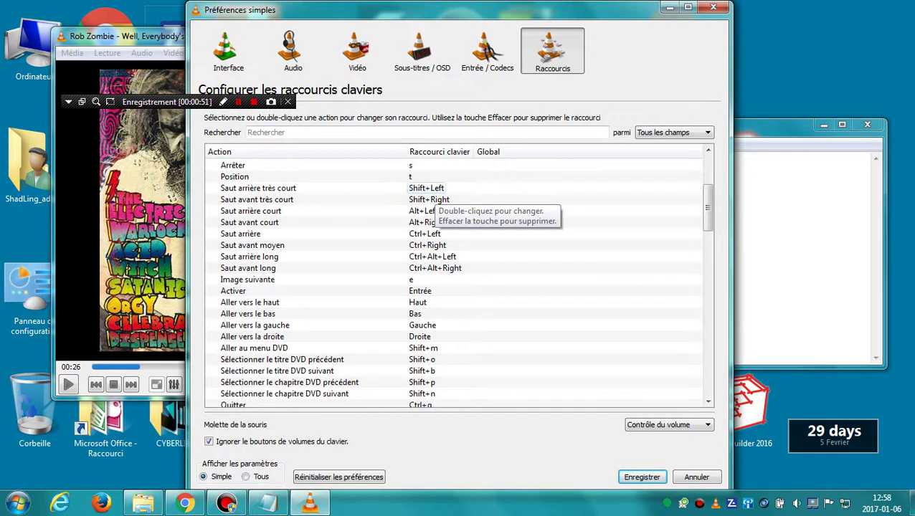
{"action": "key", "text": "Down"}
{"action": "key", "text": "Down"}
{"action": "key", "text": "Down"}
{"action": "key", "text": "Up"}
{"action": "key", "text": "Up"}
{"action": "key", "text": "Up"}
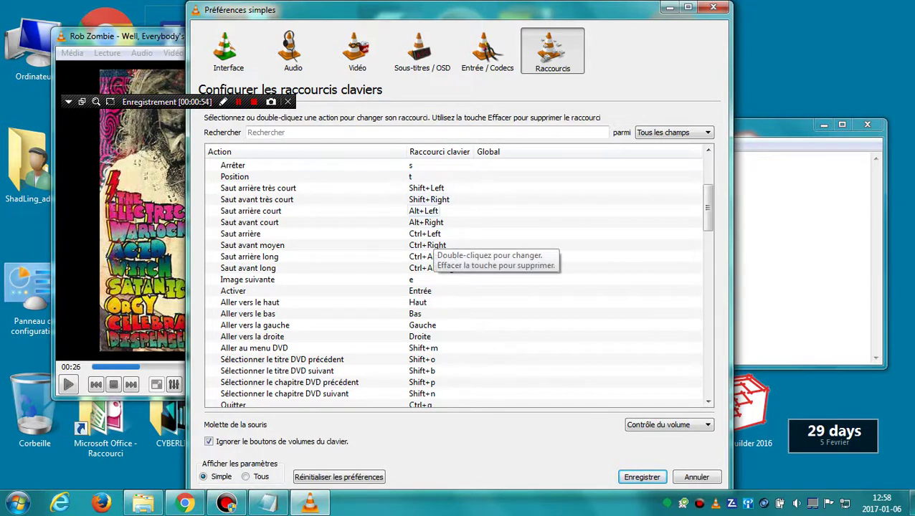
{"action": "key", "text": "Down"}
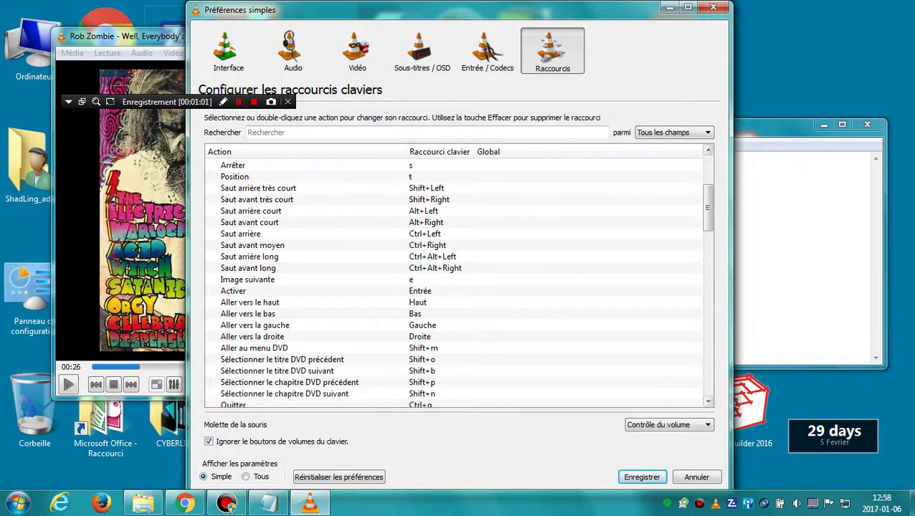
{"action": "scroll", "coordinate": [459, 287], "scroll_direction": "up", "scroll_amount": 4}
{"action": "scroll", "coordinate": [459, 287], "scroll_direction": "up", "scroll_amount": 1}
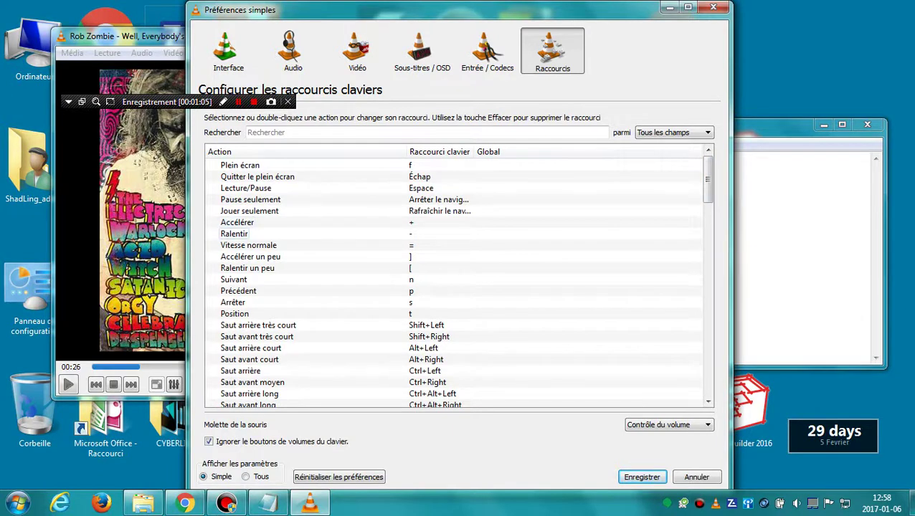
Step: Review the Accélérer, Vitesse normale, Ralentir and Accélérer un peu shortcuts, then close Préférences
{"action": "key", "text": "Up"}
{"action": "key", "text": "Down"}
{"action": "key", "text": "Down"}
{"action": "key", "text": "Down"}
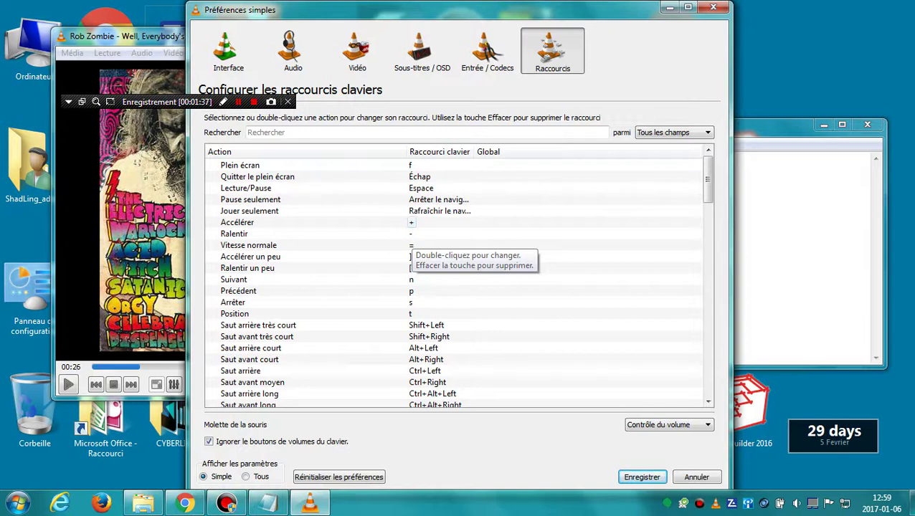
{"action": "left_click", "coordinate": [415, 233]}
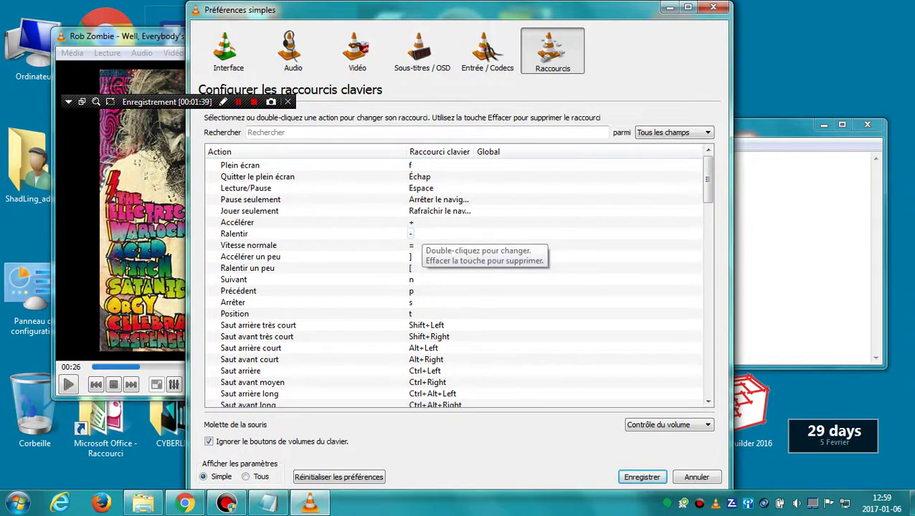
{"action": "left_click", "coordinate": [234, 314]}
{"action": "left_click", "coordinate": [411, 257]}
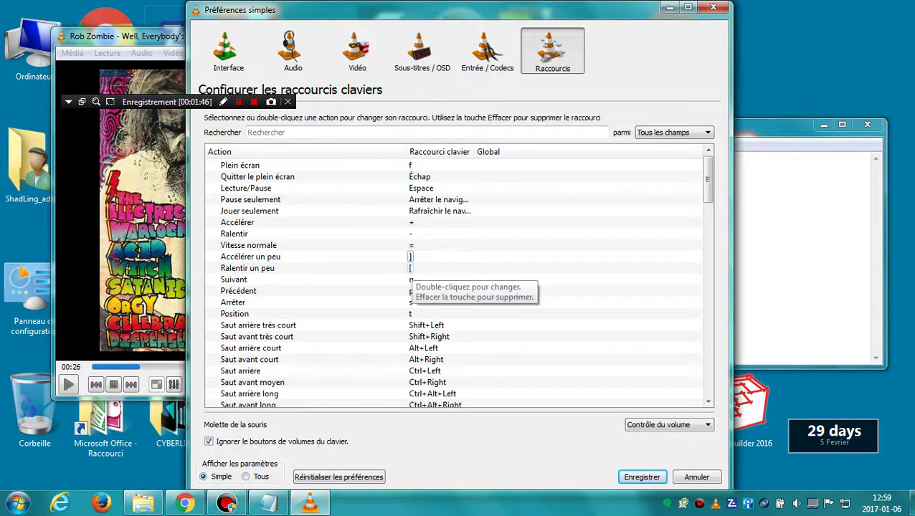
{"action": "left_click", "coordinate": [642, 477]}
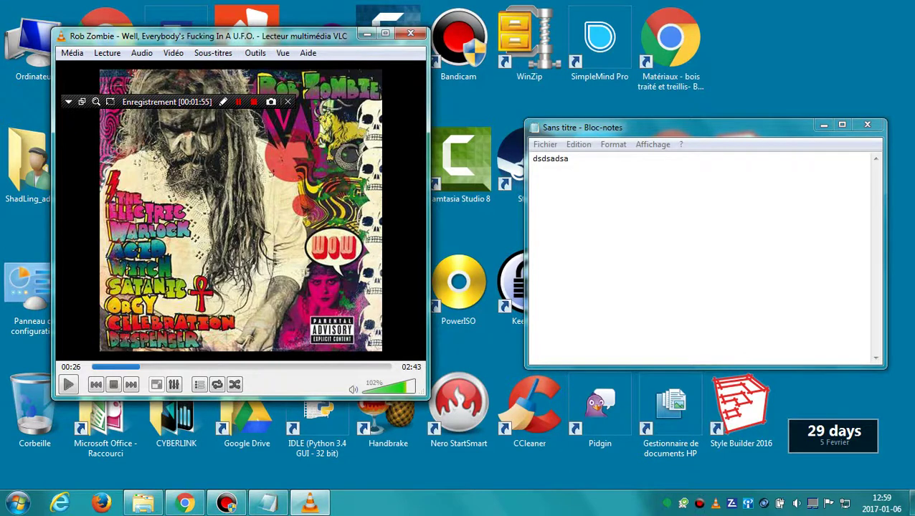
Step: Play the Rob Zombie track, jump it to about one minute and 02:01, then back to start
{"action": "key", "text": "space"}
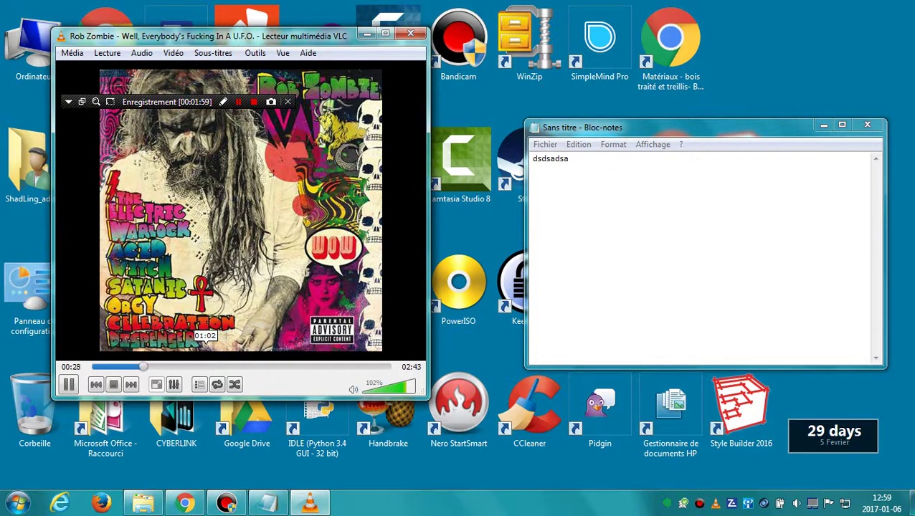
{"action": "scroll", "coordinate": [206, 366], "scroll_direction": "down", "scroll_amount": 1}
{"action": "scroll", "coordinate": [205, 366], "scroll_direction": "down", "scroll_amount": 2}
{"action": "left_click", "coordinate": [205, 366]}
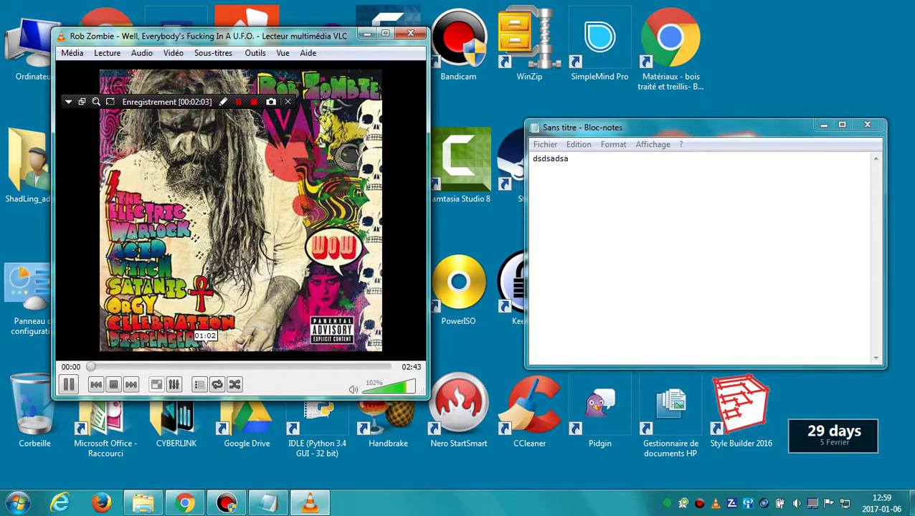
{"action": "key", "text": "ctrl+Right"}
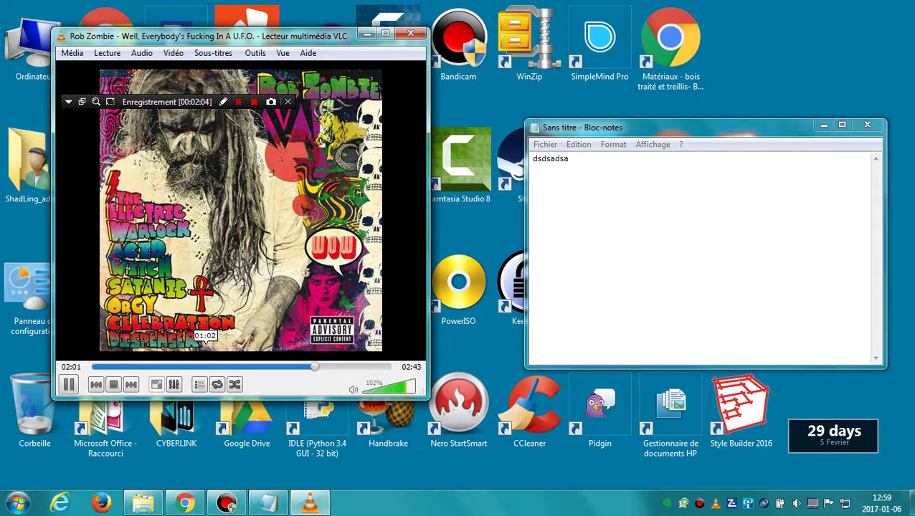
{"action": "key", "text": "ctrl+Left"}
{"action": "key", "text": "ctrl+Left"}
Step: Skip forward ten seconds three times, pause at 00:57, and bring up the FILM folder
{"action": "key", "text": "alt+Right"}
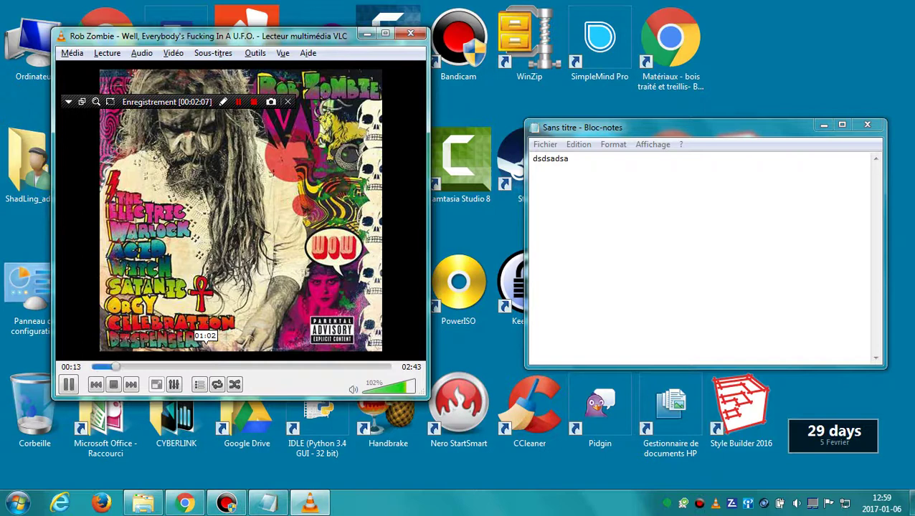
{"action": "key", "text": "alt+Right"}
{"action": "key", "text": "alt+Right"}
{"action": "key", "text": "alt+Right"}
{"action": "key", "text": "alt+Right"}
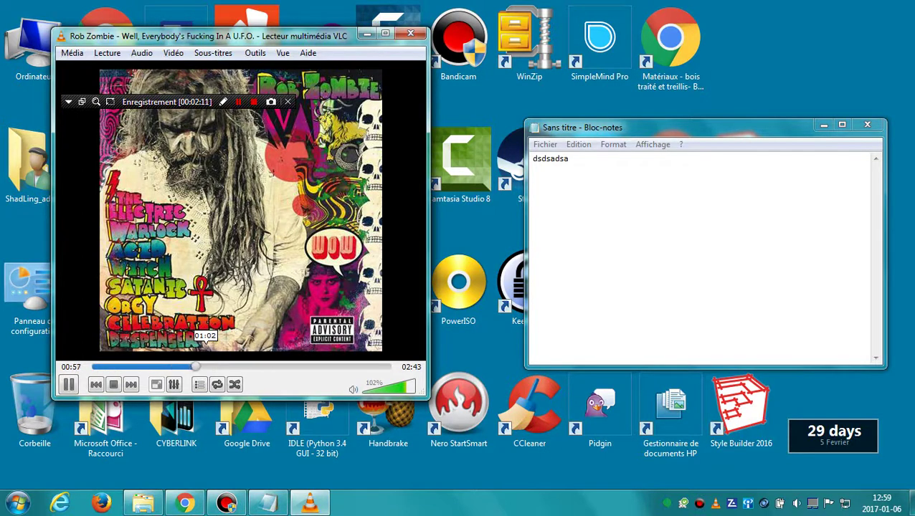
{"action": "key", "text": "space"}
{"action": "left_click", "coordinate": [143, 502]}
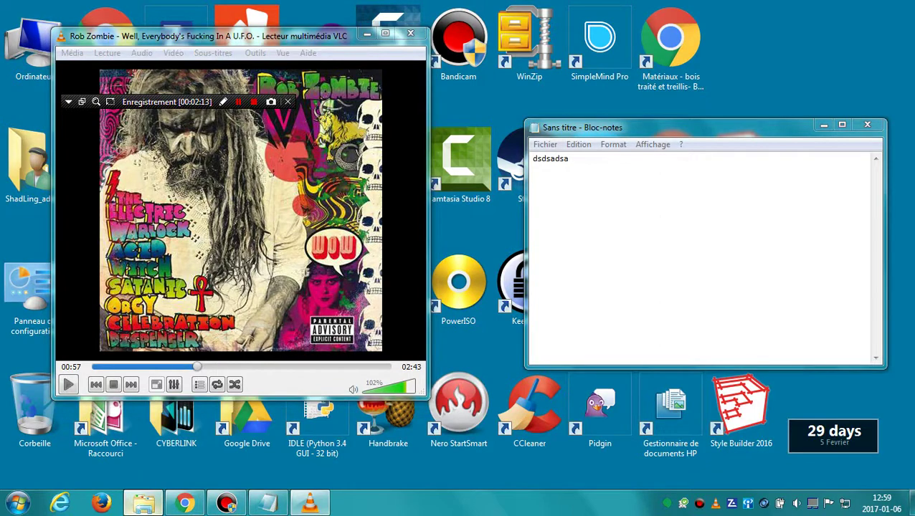
Step: Open Beetlejuice -FR.mkv from Data (D:)\FILM in VLC and minimize Explorer
{"action": "left_click", "coordinate": [396, 123]}
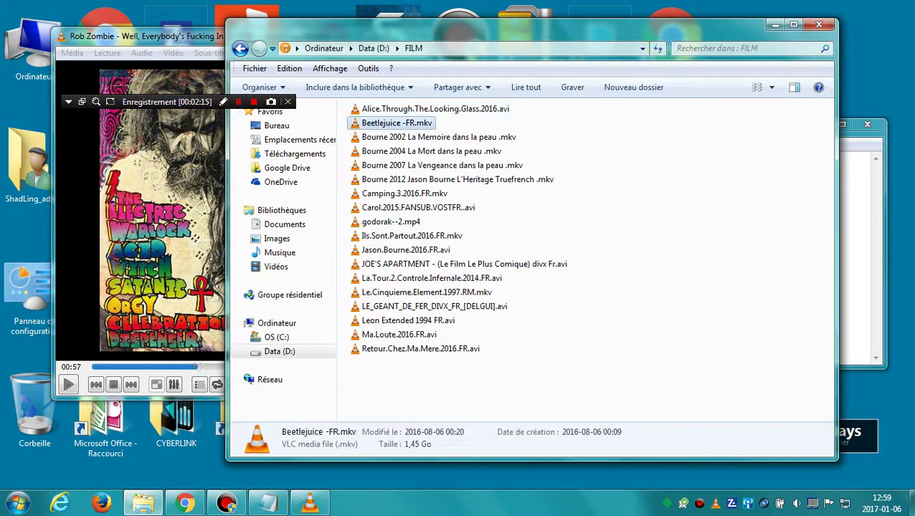
{"action": "key", "text": "Return"}
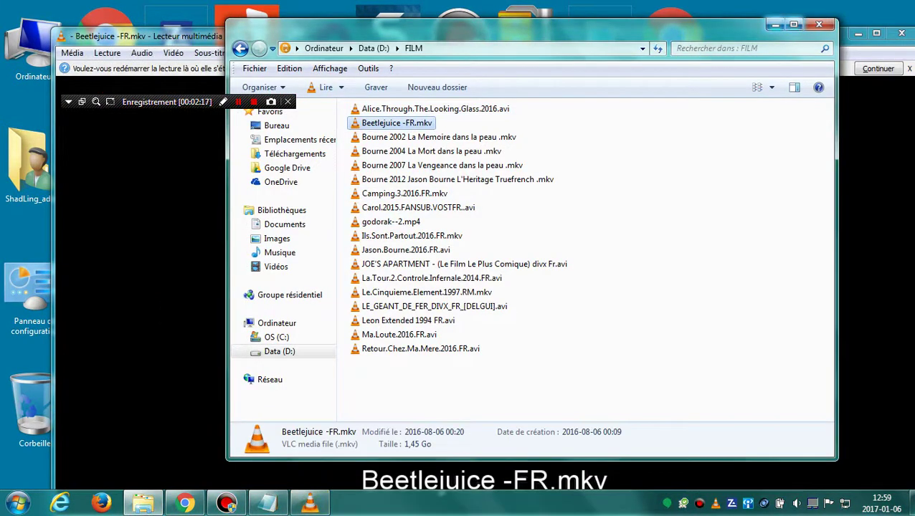
{"action": "left_click", "coordinate": [775, 24]}
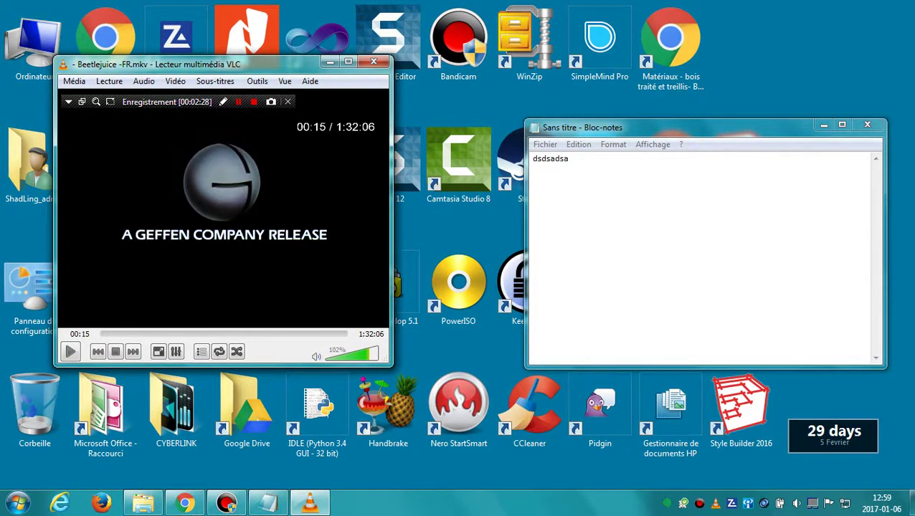
Step: Play Beetlejuice and skip ahead about a minute, then another ten seconds
{"action": "key", "text": "space"}
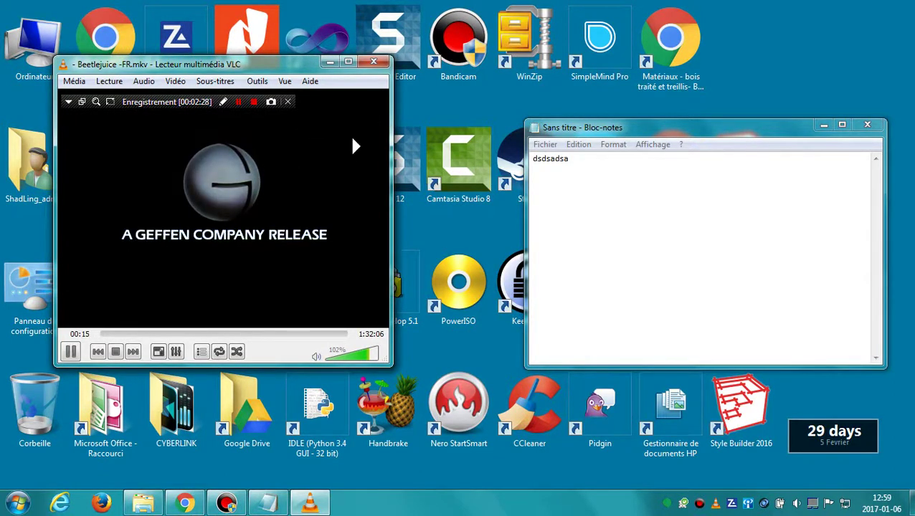
{"action": "key", "text": "ctrl+Right"}
{"action": "key", "text": "ctrl+Right"}
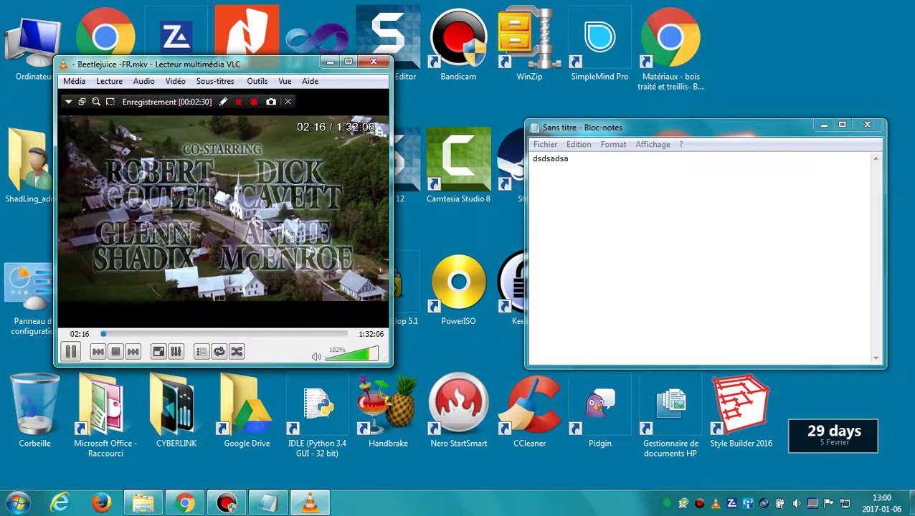
{"action": "key", "text": "alt+Right"}
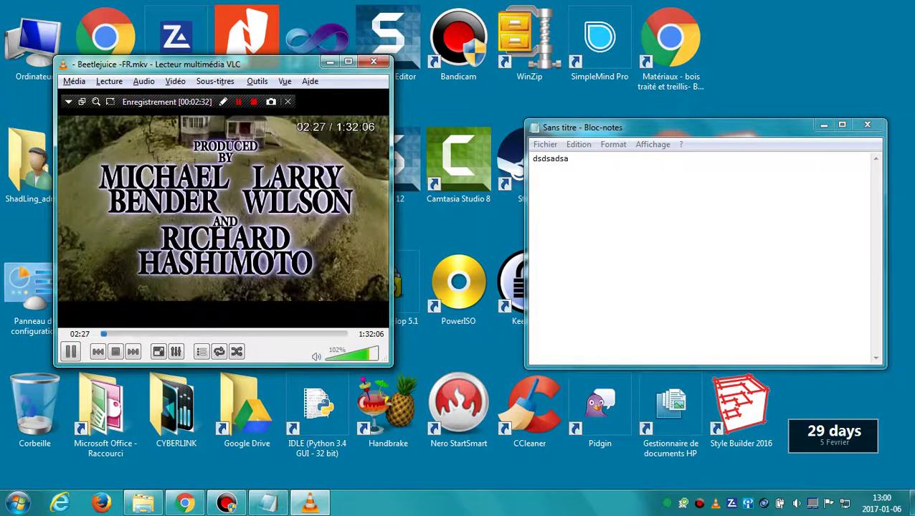
Step: Vary playback speed down to 0.67x and 0.50x, then up through 1.00x, 1.50x, 2.00x and 3.00x
{"action": "key", "text": "minus"}
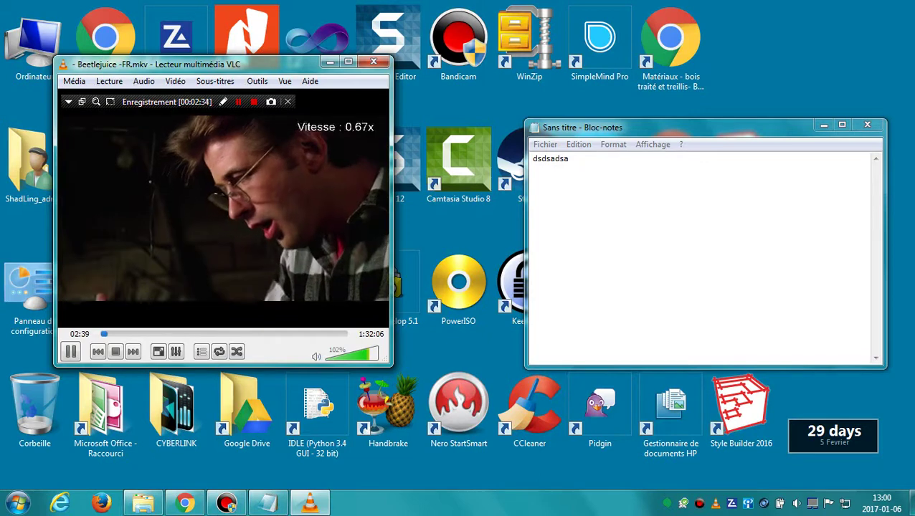
{"action": "key", "text": "minus"}
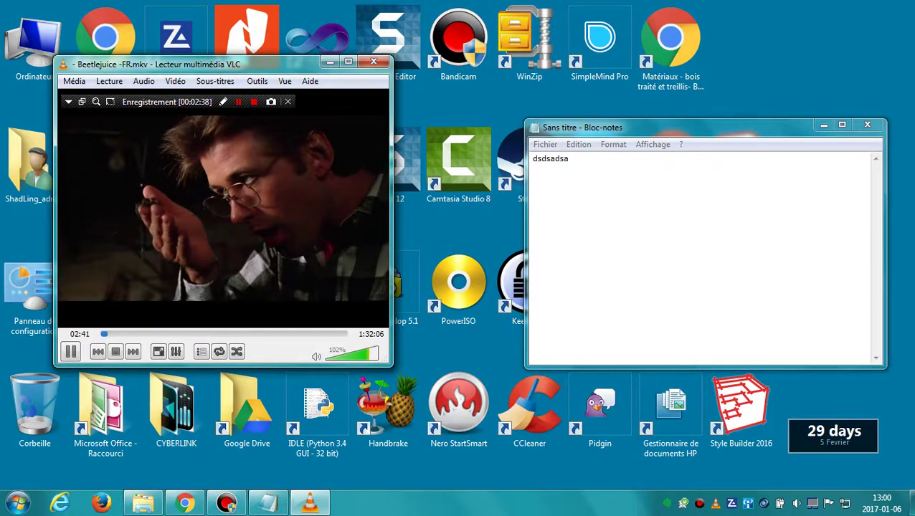
{"action": "key", "text": "plus"}
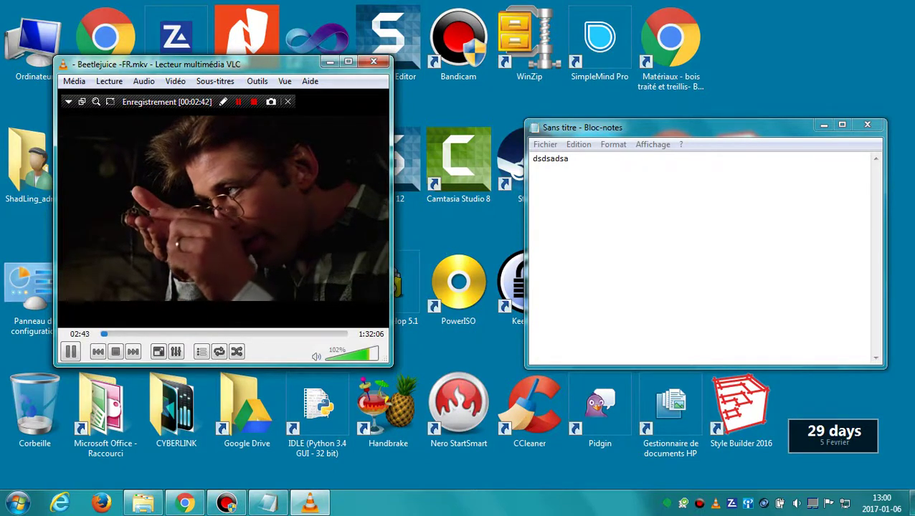
{"action": "key", "text": "plus"}
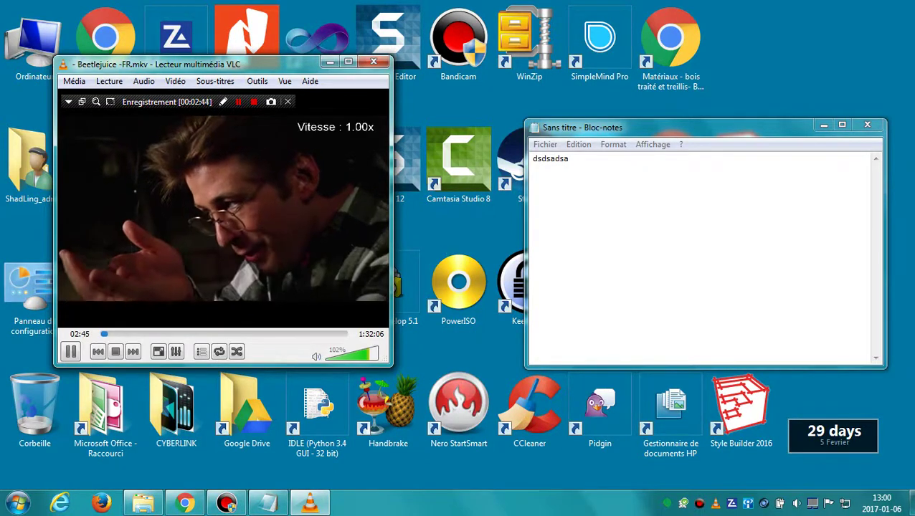
{"action": "key", "text": "plus"}
{"action": "key", "text": "plus"}
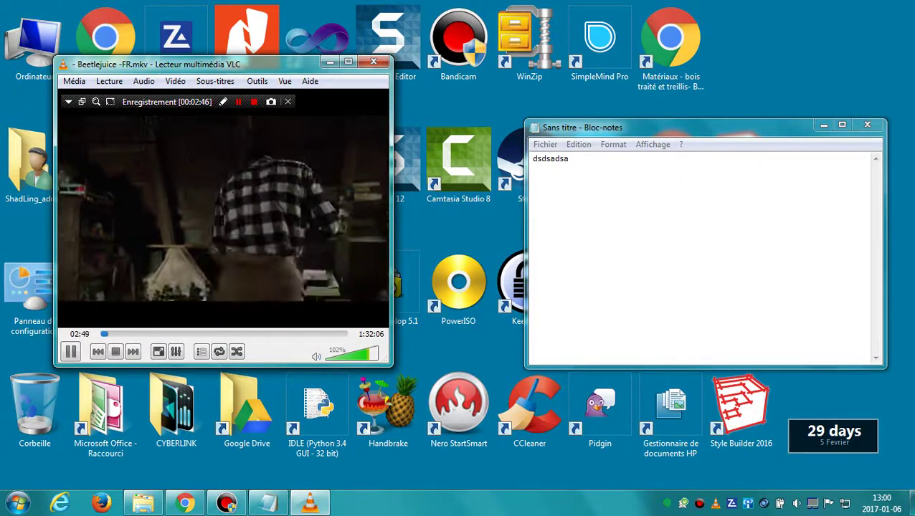
{"action": "key", "text": "plus"}
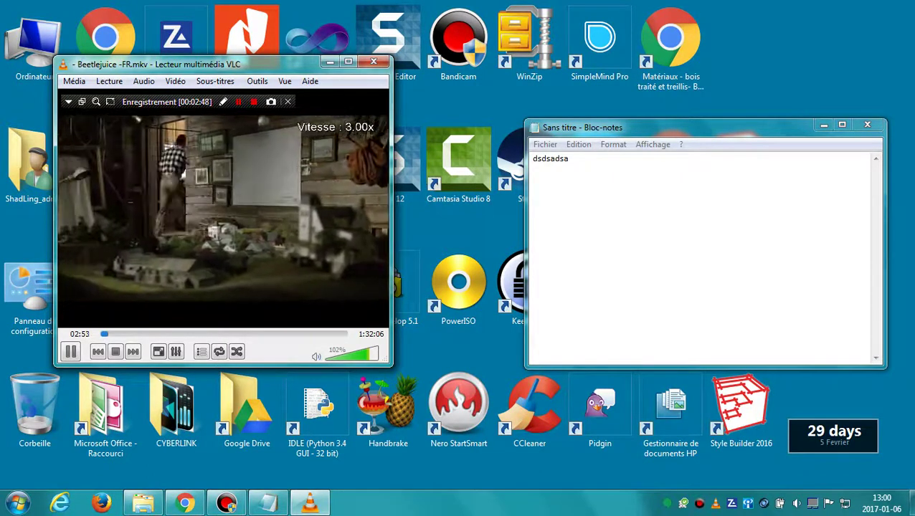
{"action": "key", "text": "minus"}
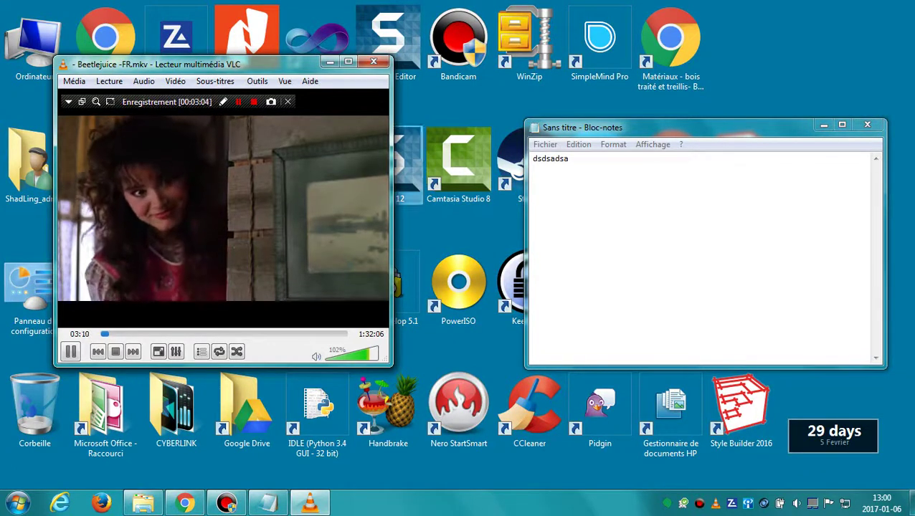
Step: Pause Beetlejuice, glance at Notepad, and jump back a few seconds to 3:06
{"action": "key", "text": "space"}
{"action": "key", "text": "alt+Tab"}
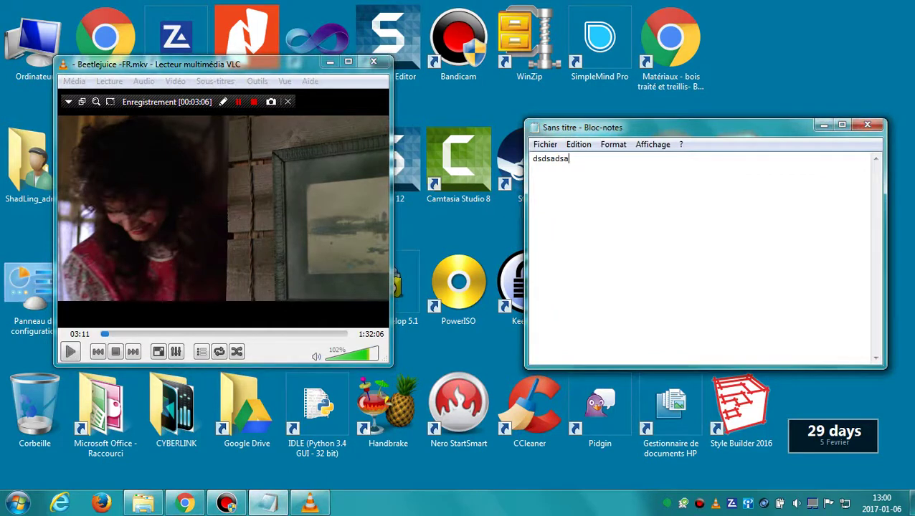
{"action": "key", "text": "alt+Tab"}
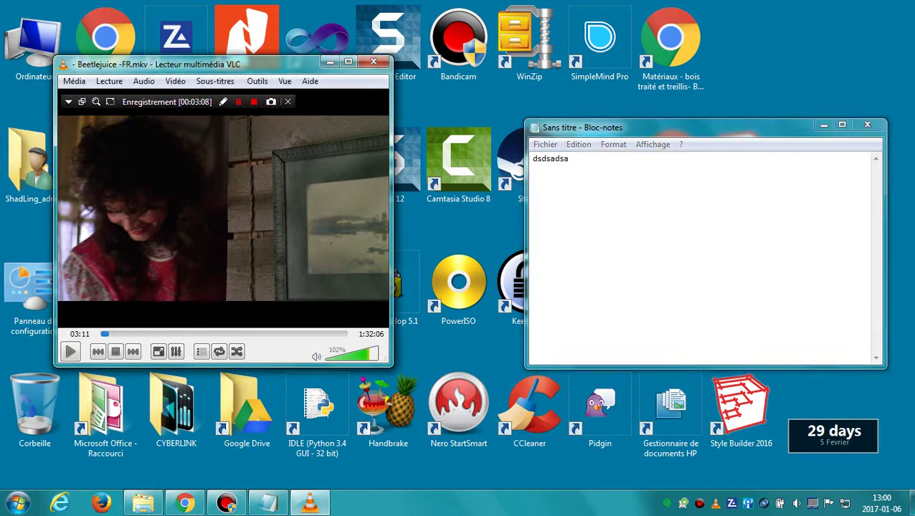
{"action": "key", "text": "shift+Left"}
{"action": "key", "text": "shift+Left"}
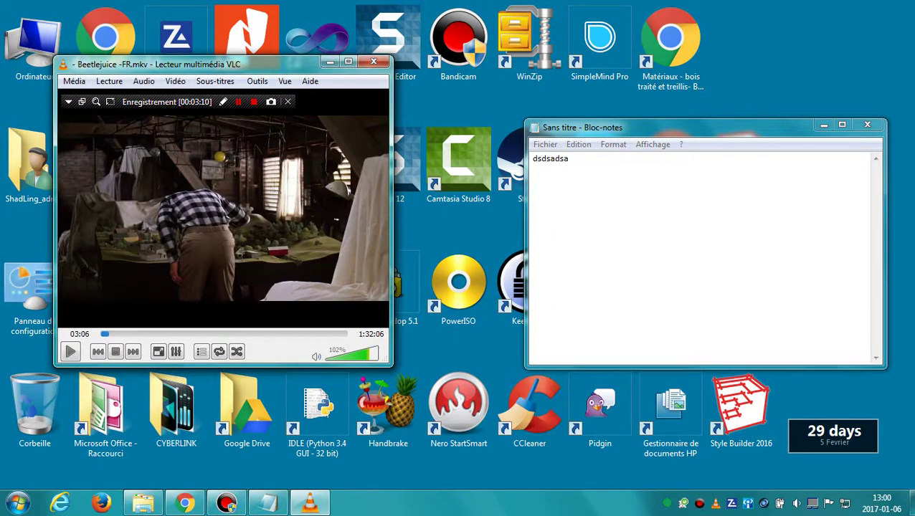
Step: Resume the film, slow it to 0.67x then 0.50x, and return to Notepad to transcribe
{"action": "key", "text": "space"}
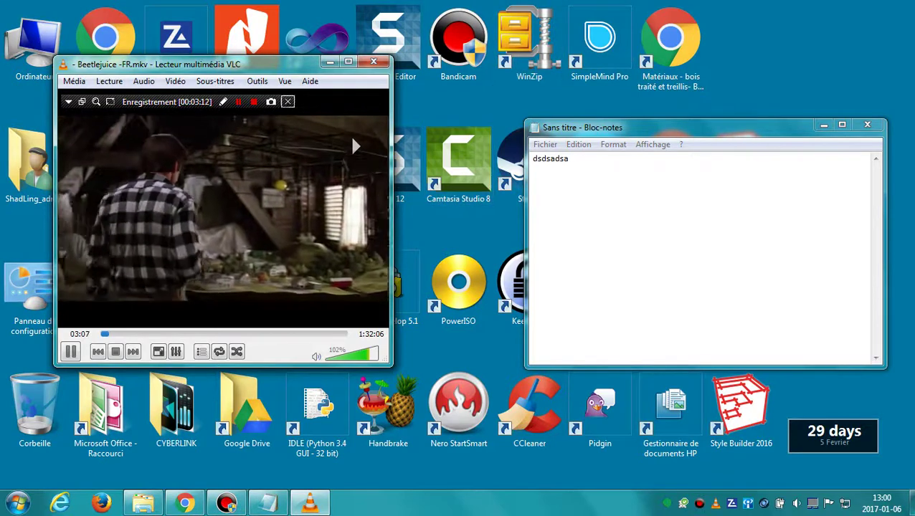
{"action": "key", "text": "minus"}
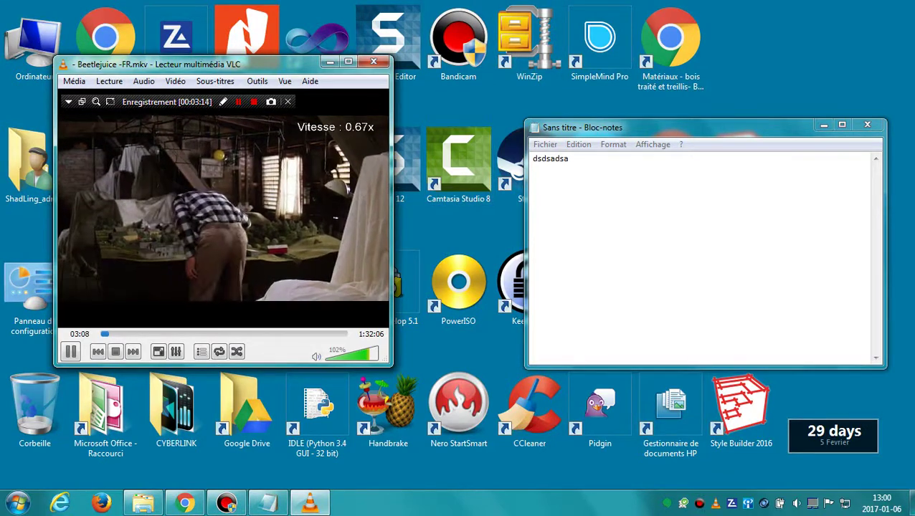
{"action": "key", "text": "minus"}
{"action": "key", "text": "alt+Tab"}
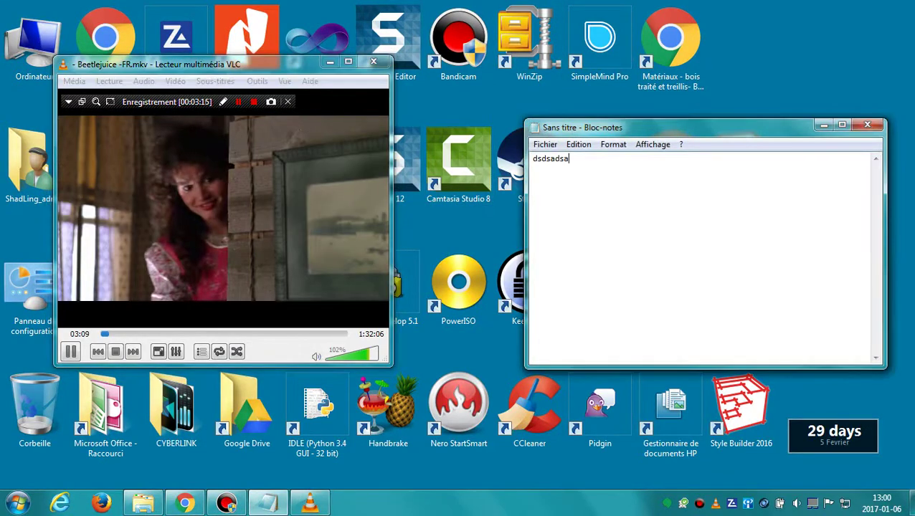
{"action": "type", "text": "hjkhjklh"}
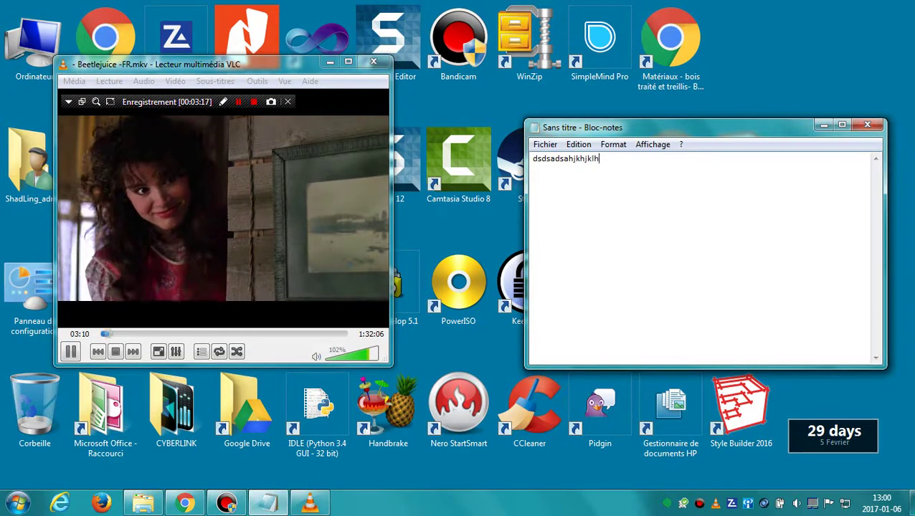